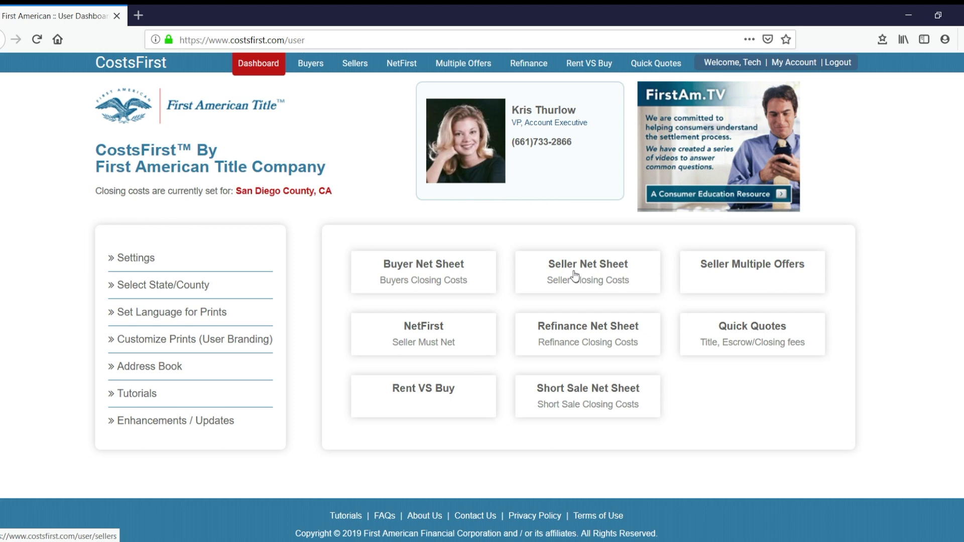
Open the Seller Net Sheet calculator from the Dashboard card.
left_click(576, 275)
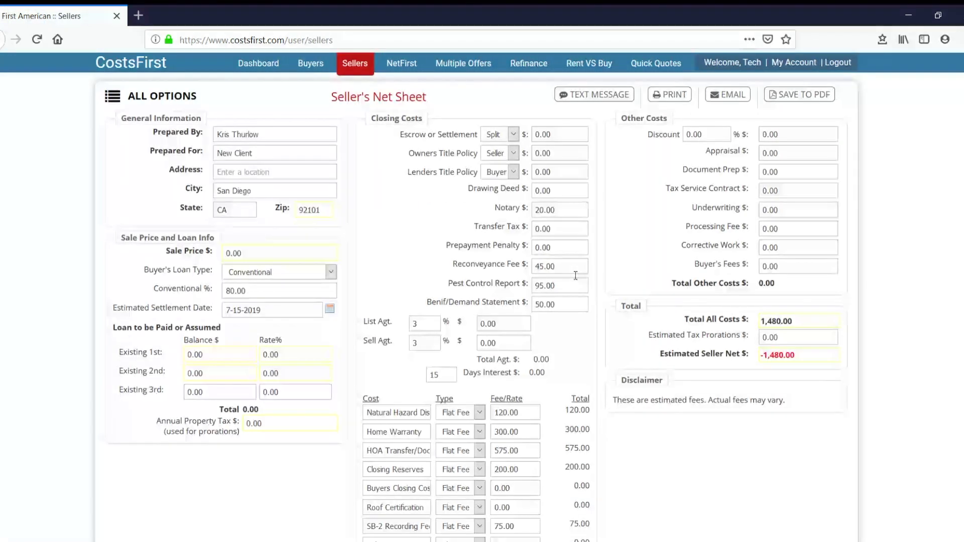
scroll(482, 297, "down", 3)
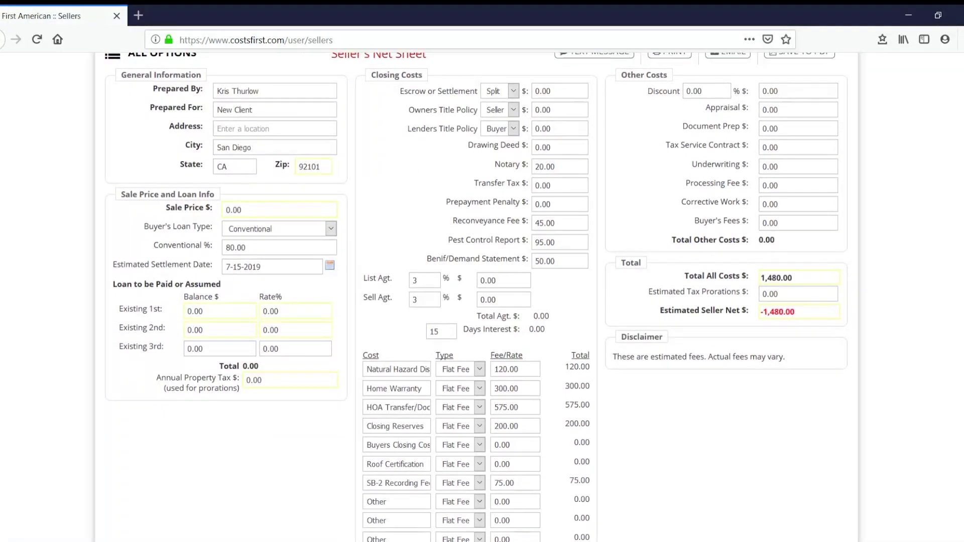
scroll(483, 296, "up", 1)
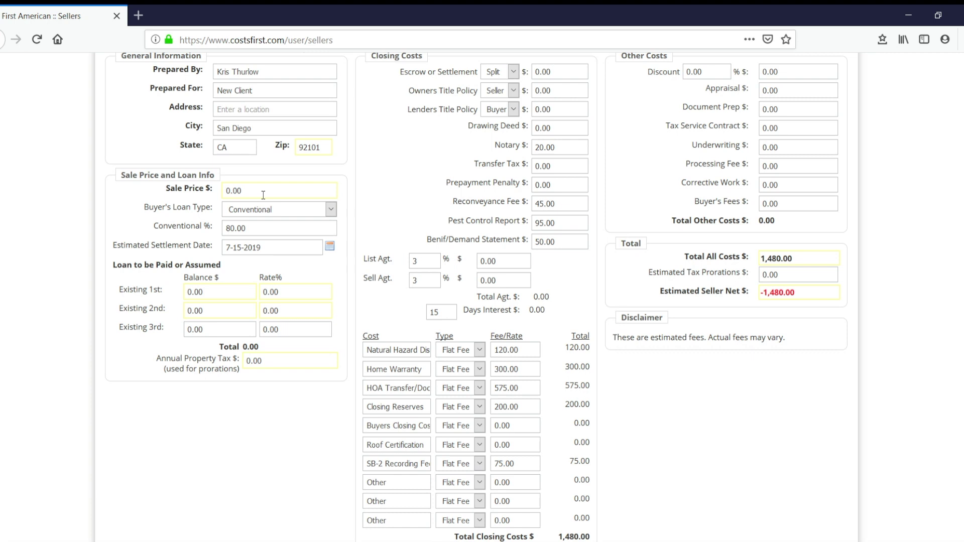
Try a 500,000 sale price and 4,500 annual property tax on the sheet.
left_click_drag(263, 195, 213, 194)
type("500000")
key("Tab")
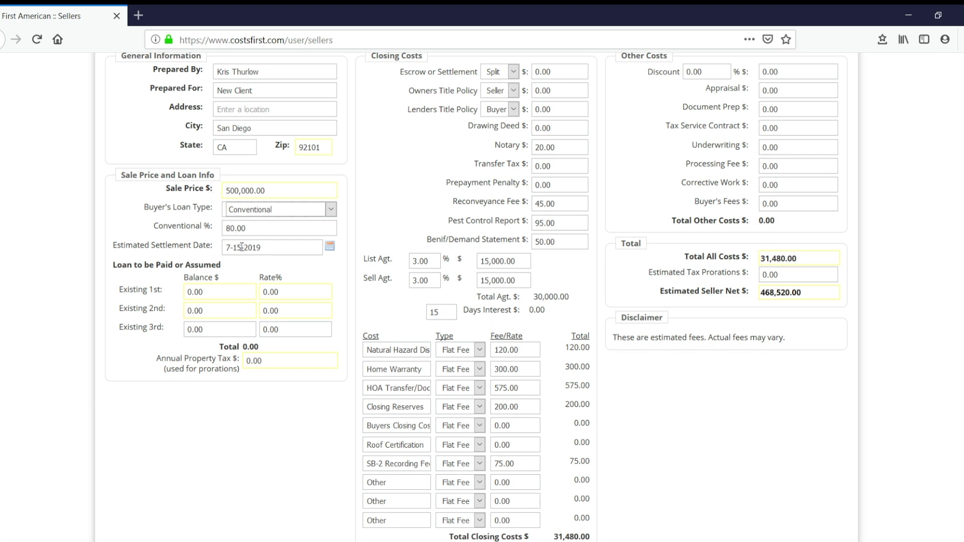
left_click_drag(276, 364, 230, 363)
type("4500")
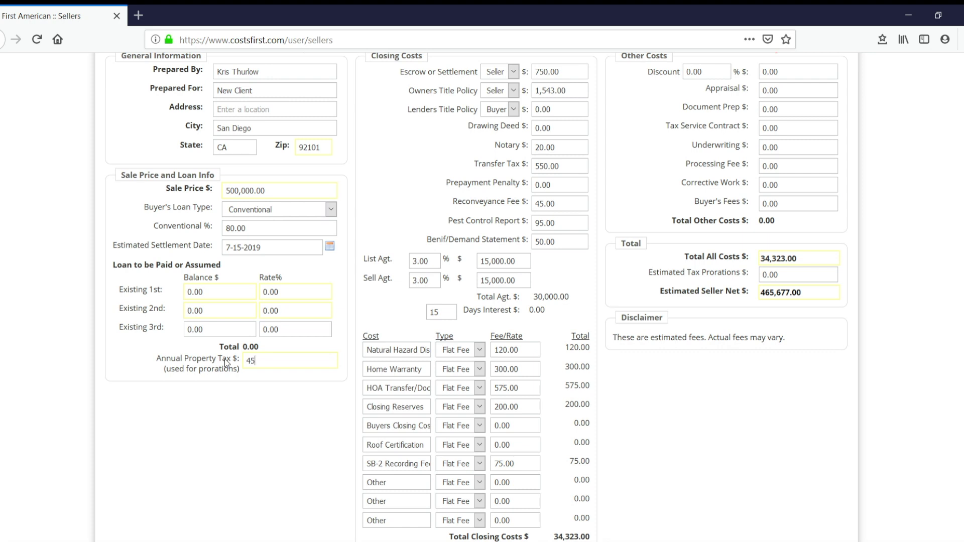
key("Tab")
Discard the example by starting a New Sellers Cost sheet from ALL OPTIONS.
left_click_drag(591, 540, 834, 51)
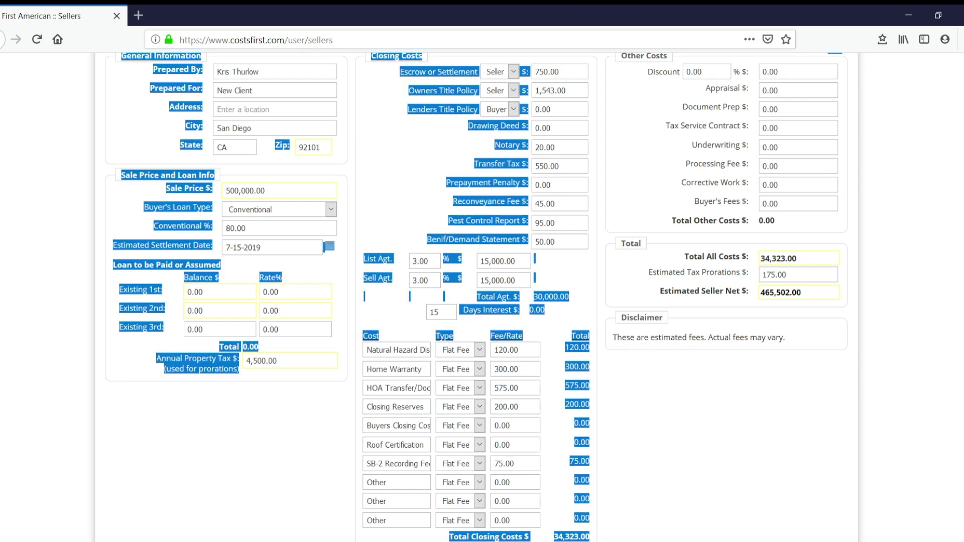
scroll(288, 258, "up", 2)
left_click_drag(100, 100, 105, 109)
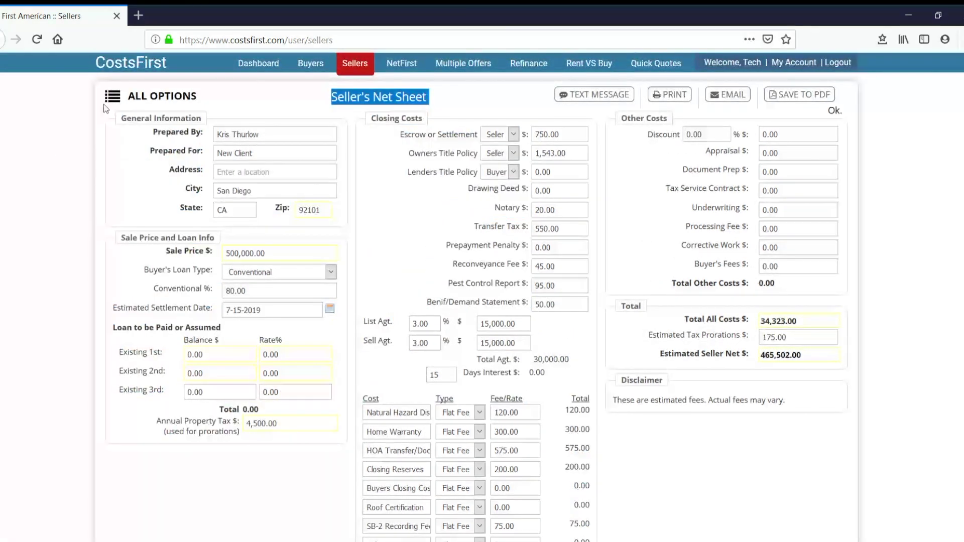
left_click(101, 115)
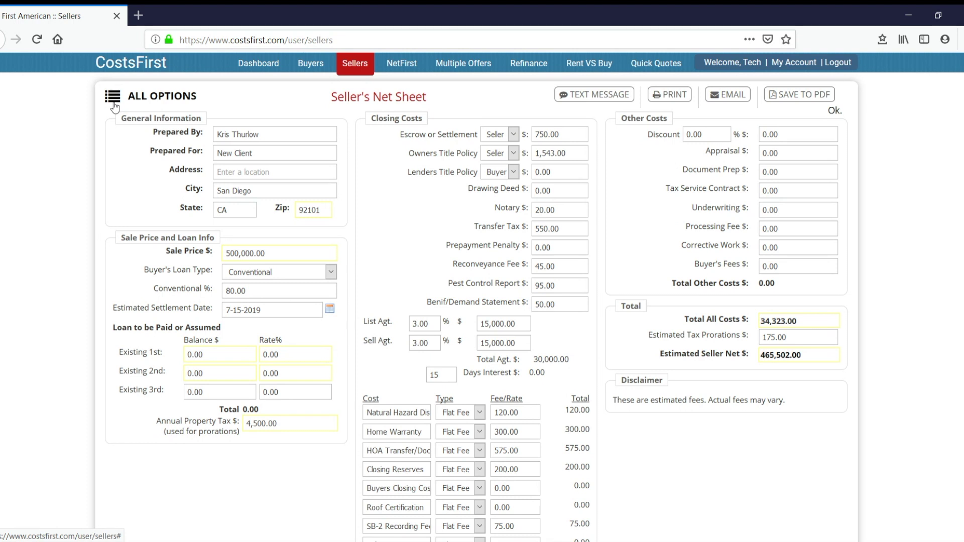
left_click(114, 98)
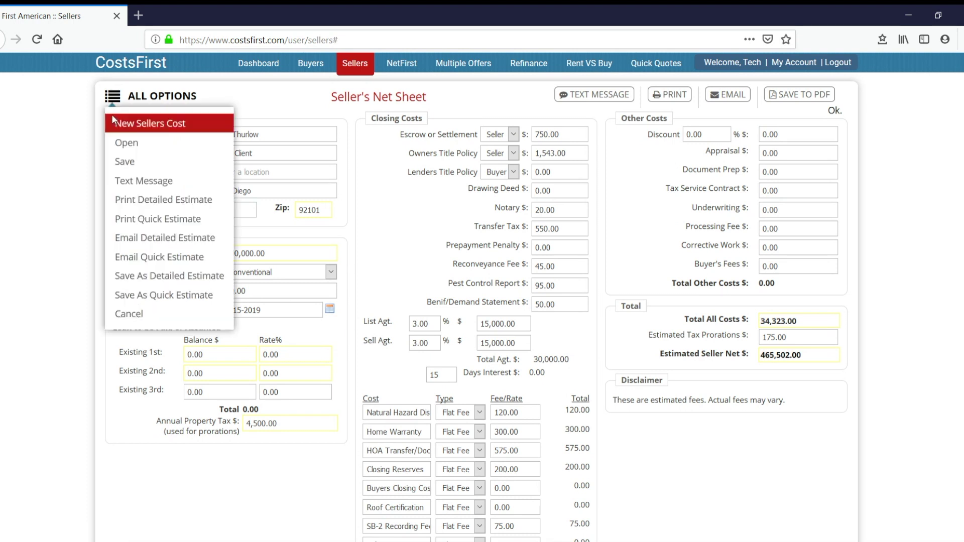
left_click(116, 125)
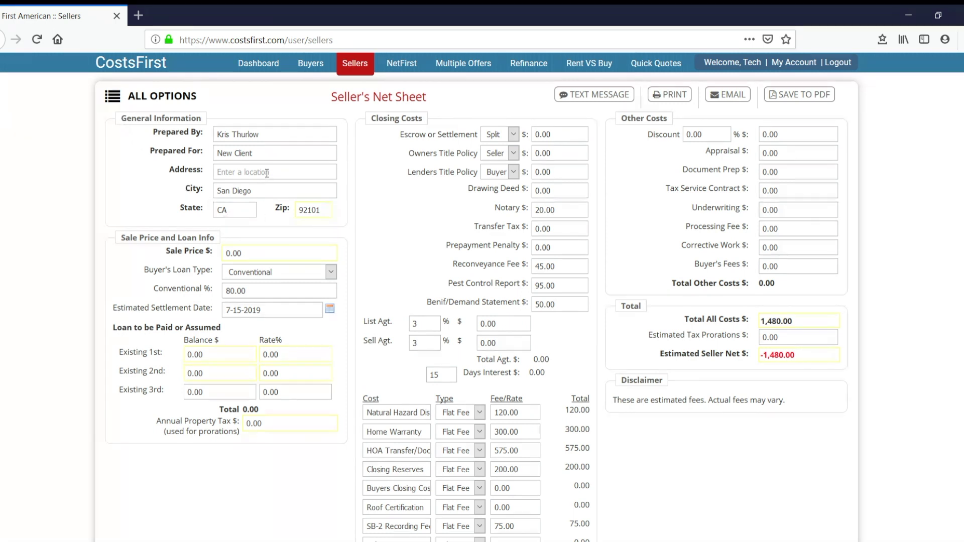
Enter the client's full name in Prepared For and pick the suggested property street address.
left_click(264, 155)
key("Tab")
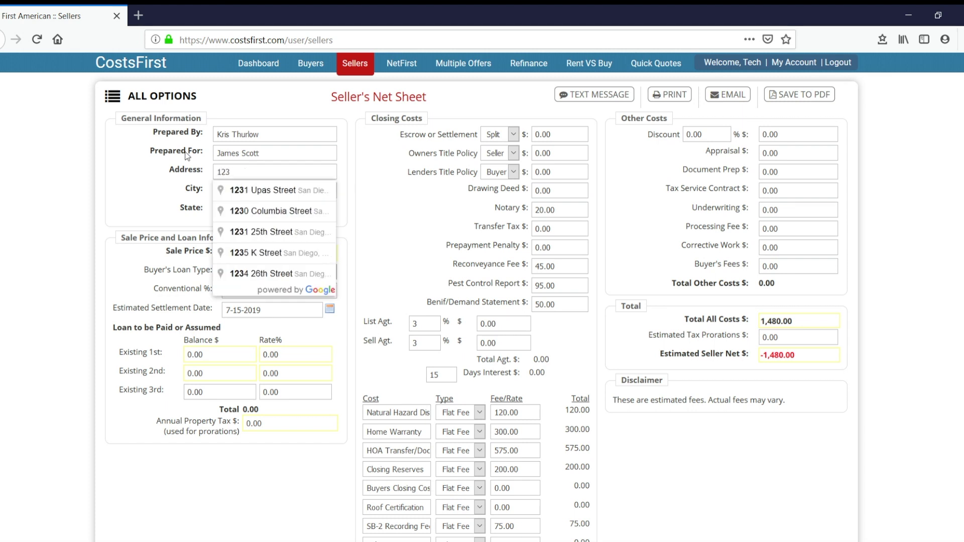
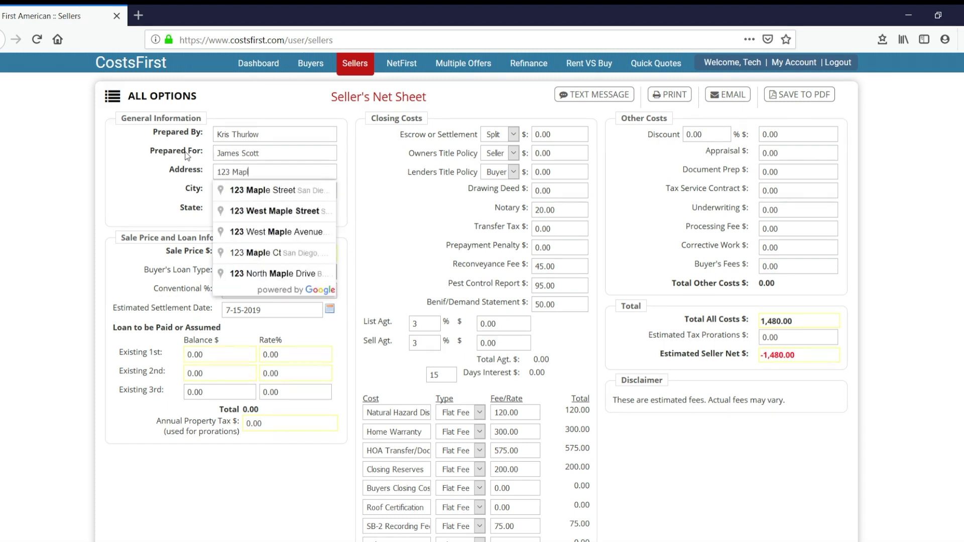
left_click(303, 195)
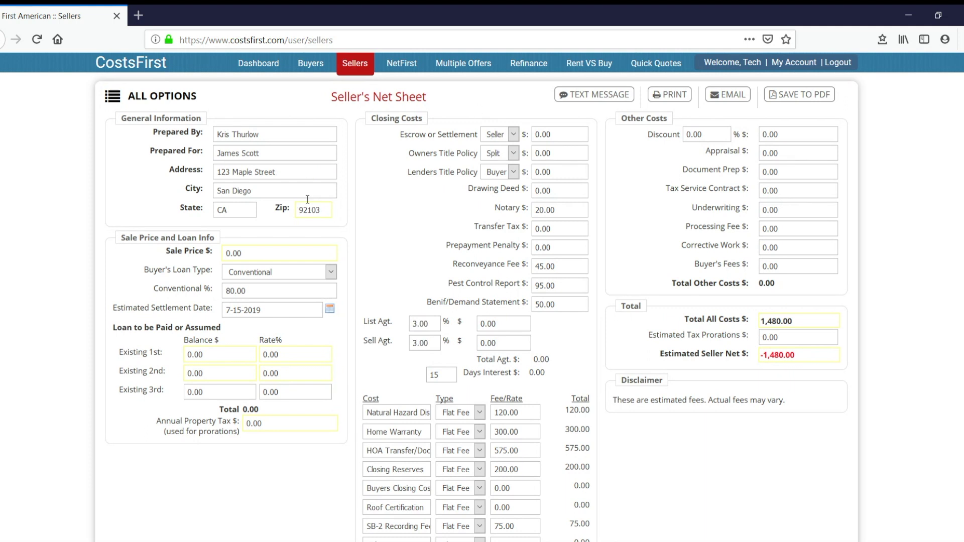
left_click(259, 254)
Enter a 500,000 sale price and an existing first loan of 105,000 at 4.25%.
type("500000")
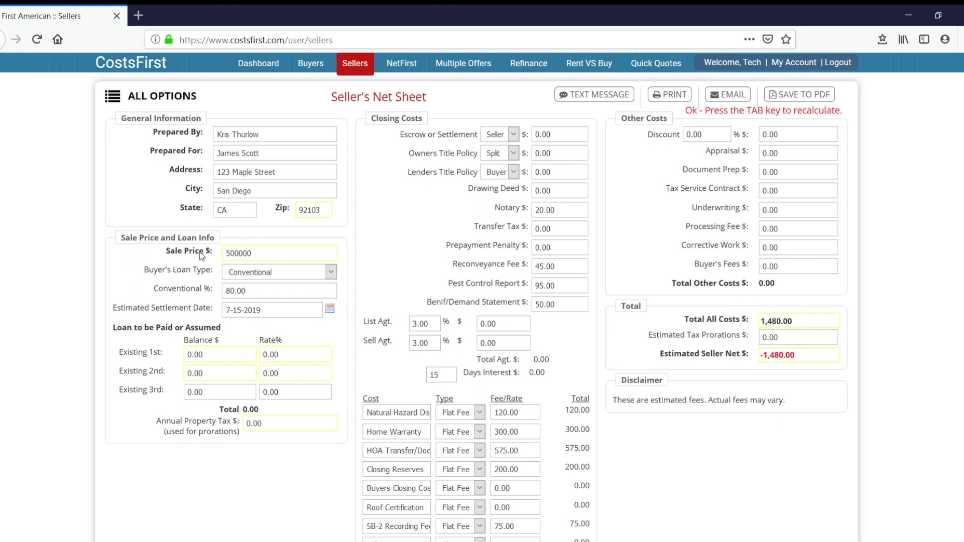
key("Tab")
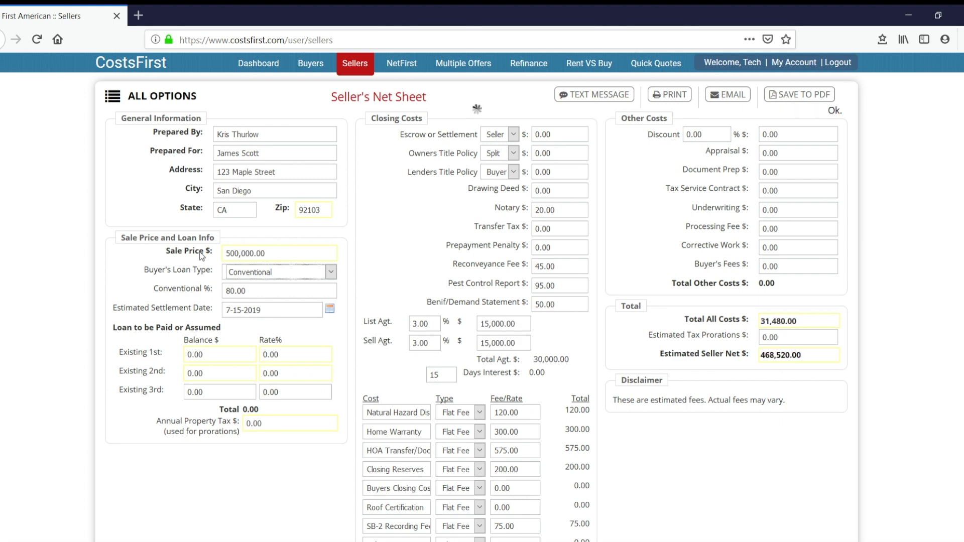
left_click(217, 358)
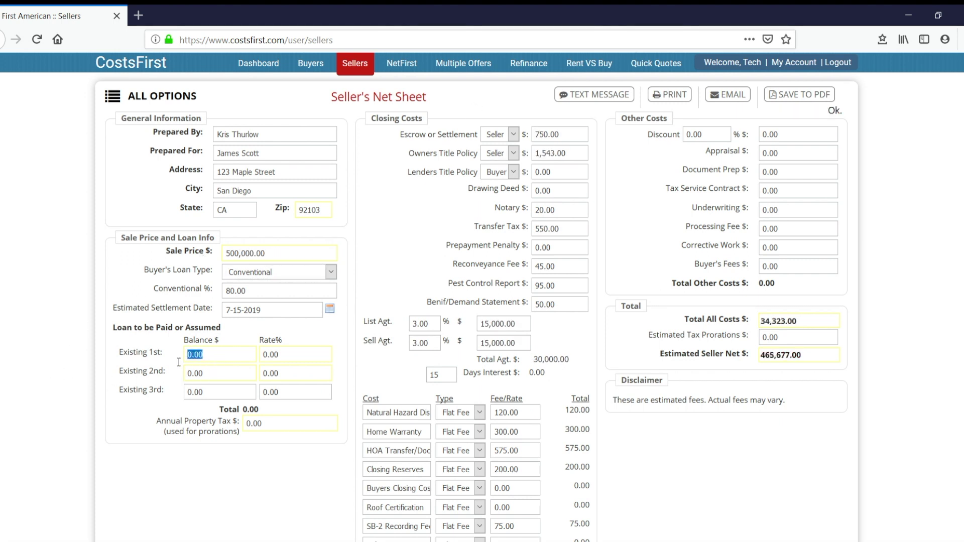
type("105")
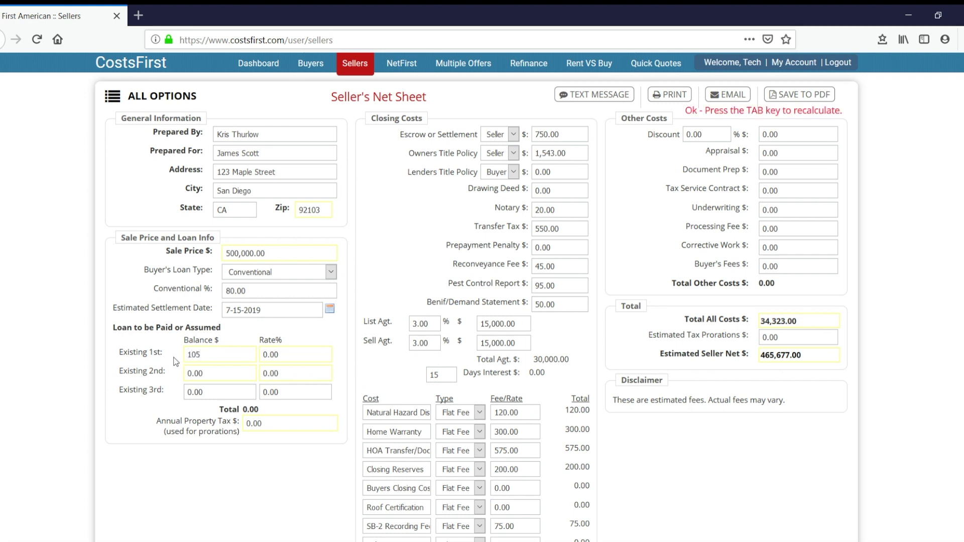
type("000")
key("Tab")
type("4.25")
key("Tab")
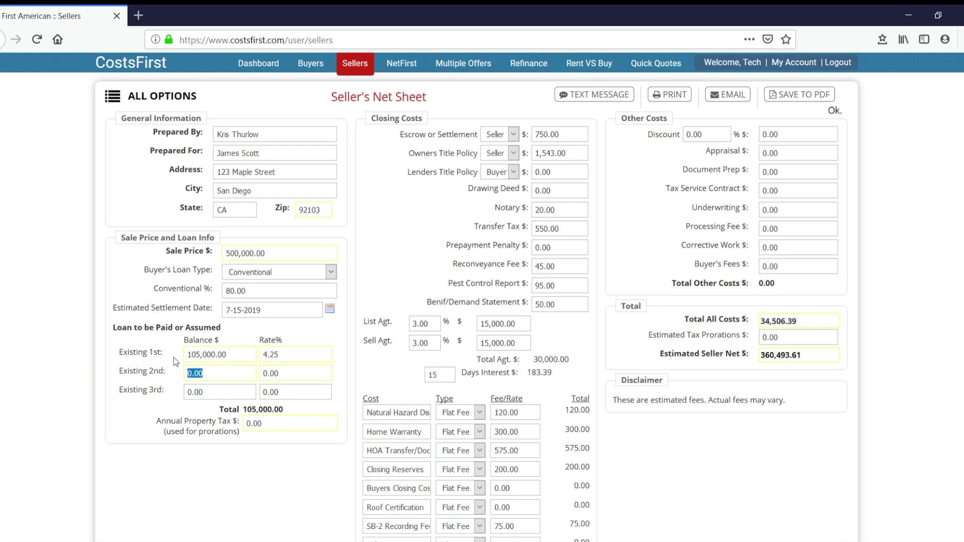
Add an existing second loan of 8,500 at 5% and 4,800 annual property tax.
type("8500")
key("Tab")
type("5")
key("Tab")
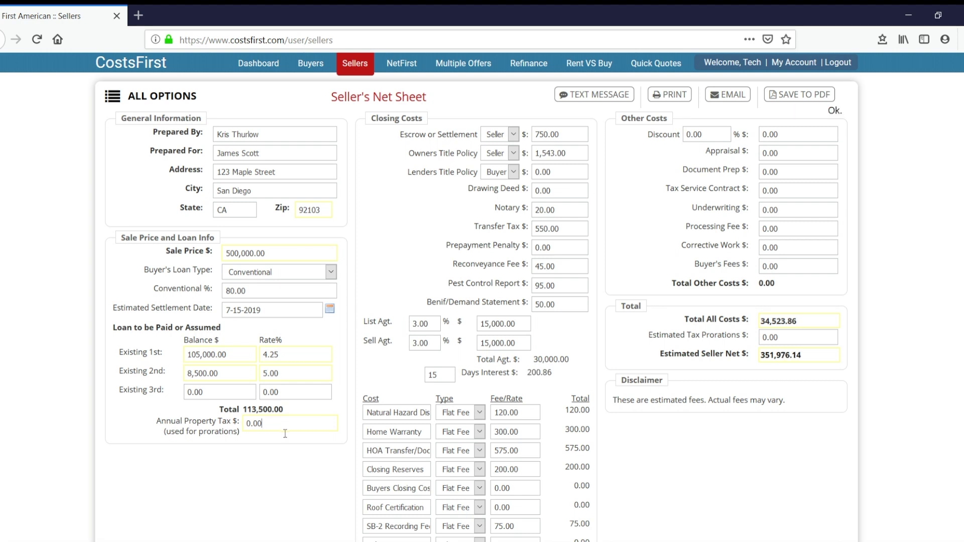
type("4800")
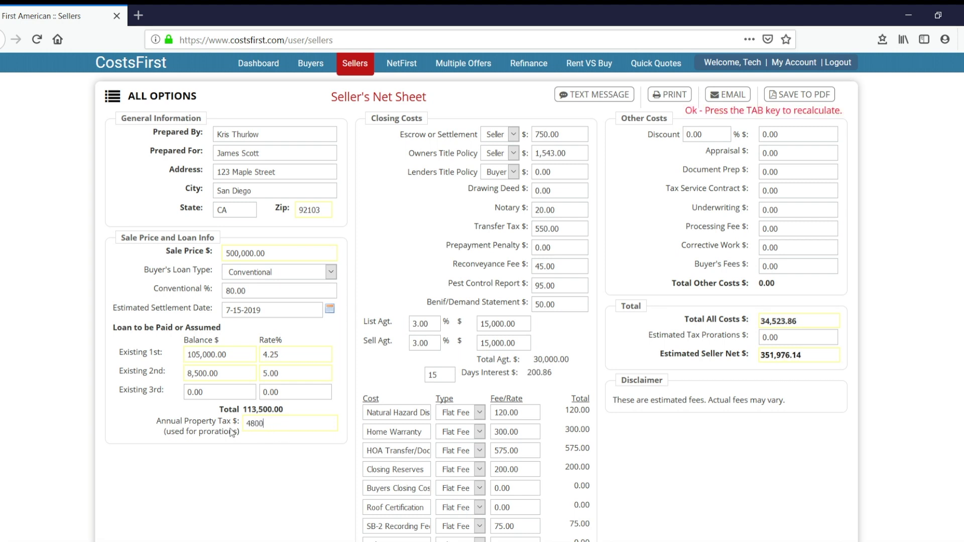
key("Tab")
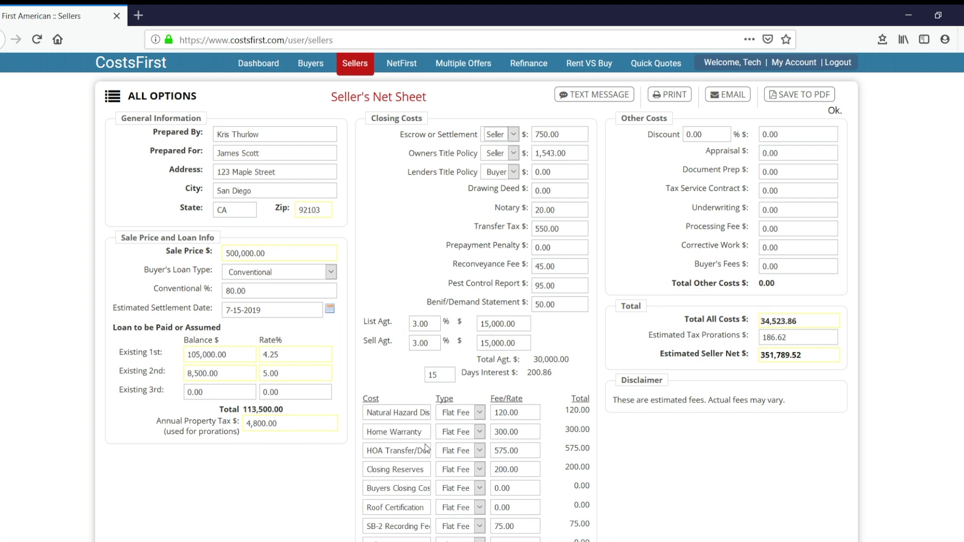
scroll(482, 297, "down", 2)
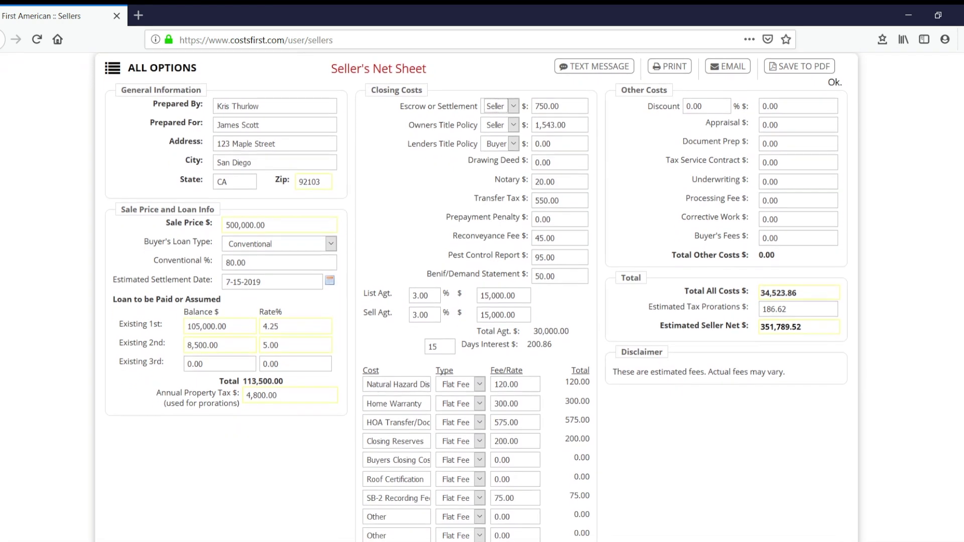
scroll(482, 298, "down", 1)
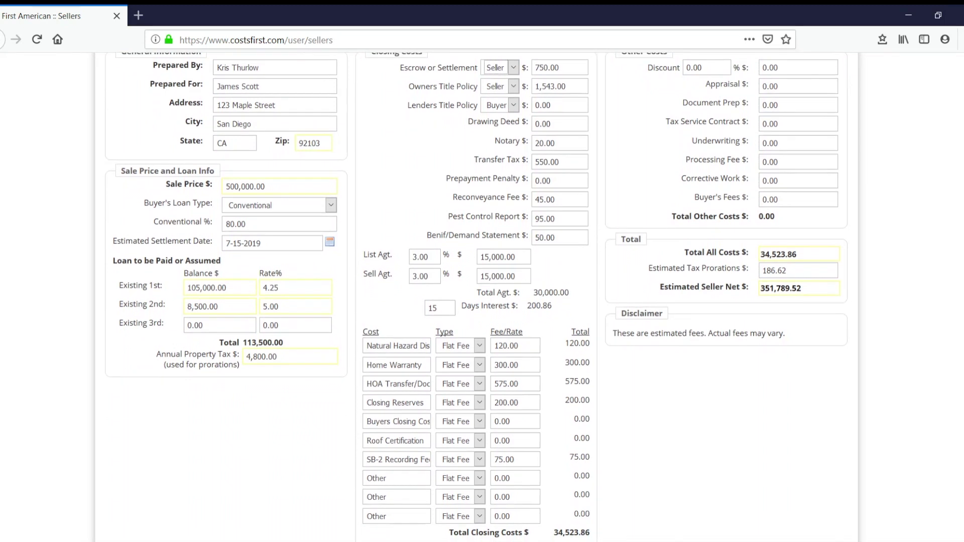
scroll(476, 297, "up", 1)
scroll(476, 297, "up", 1)
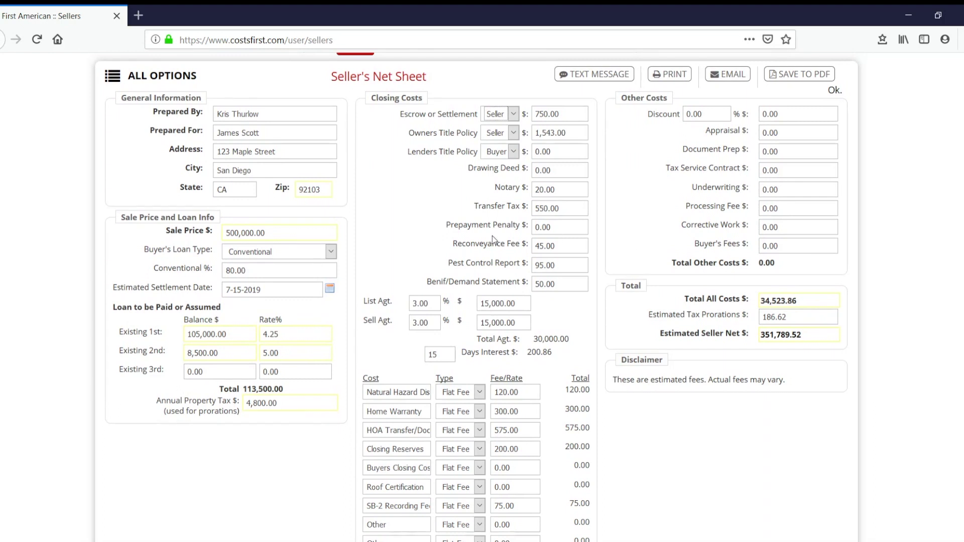
Set the List Agt. rate to 2% and the Home Warranty fee to 500.00.
left_click_drag(434, 307, 404, 309)
type("2")
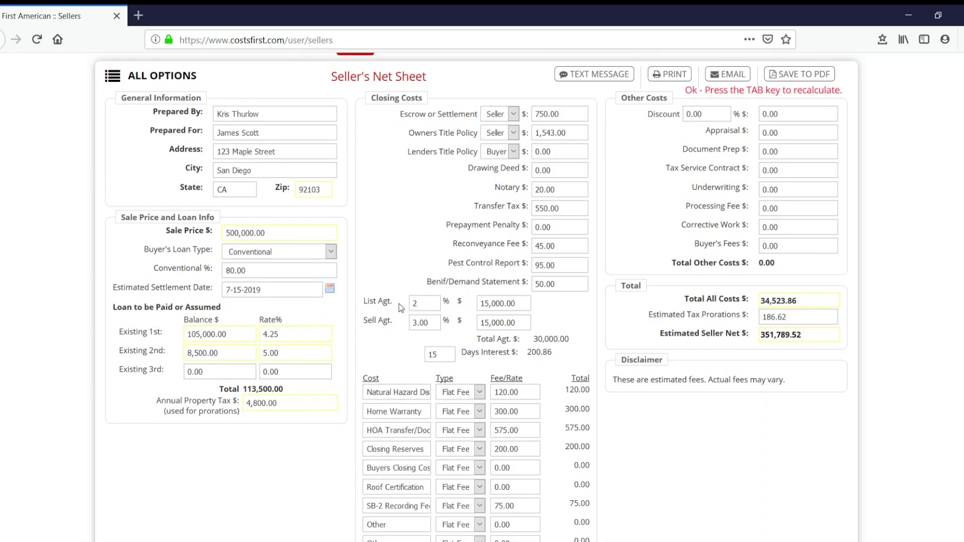
key("Tab")
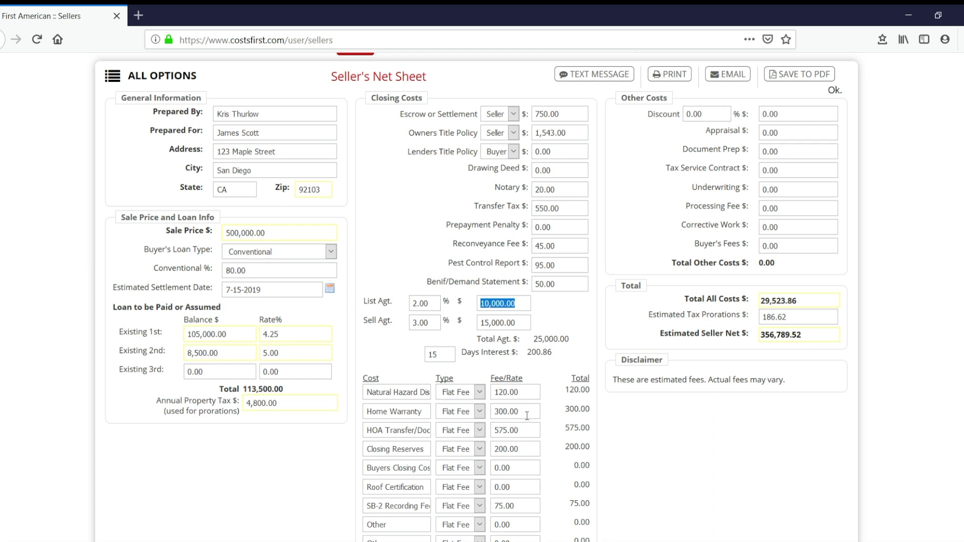
left_click_drag(526, 416, 467, 414)
type("500.00")
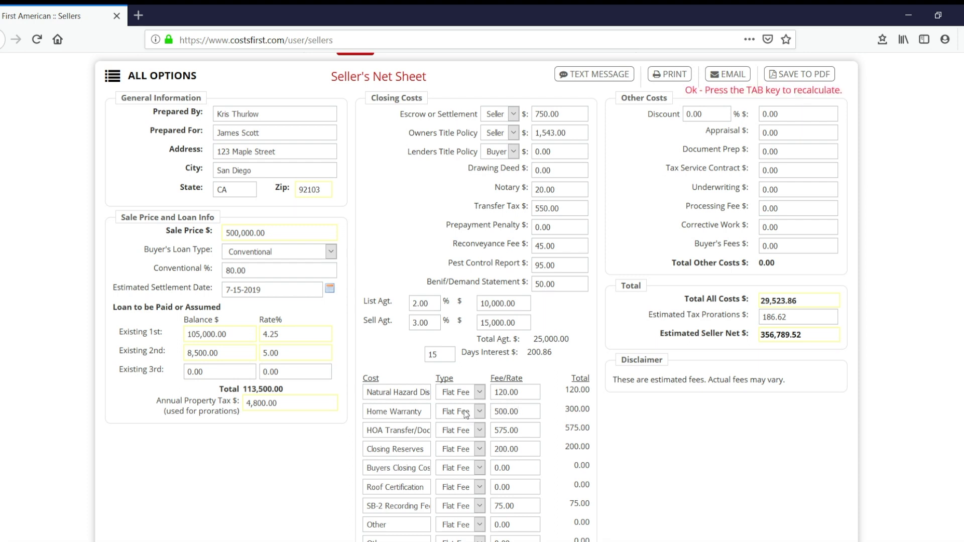
key("Tab")
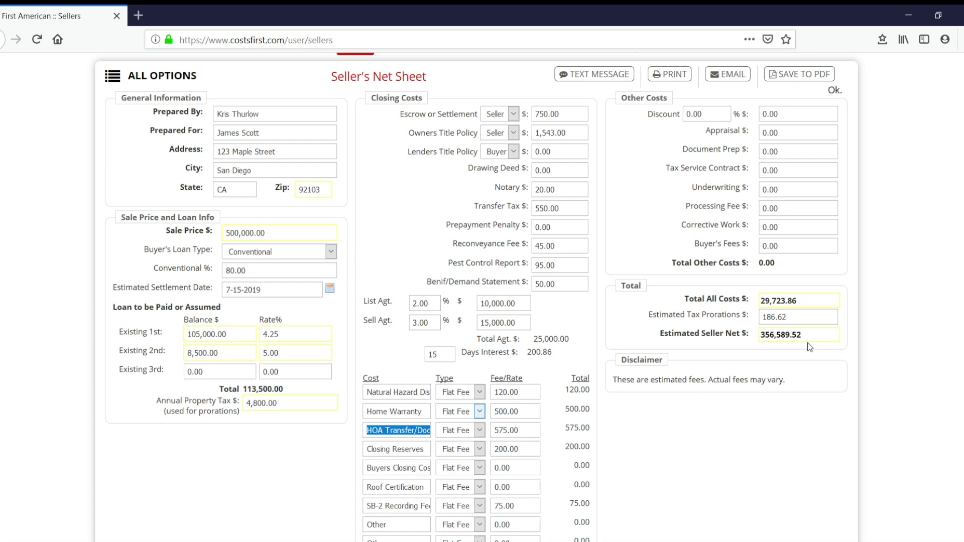
left_click(953, 291)
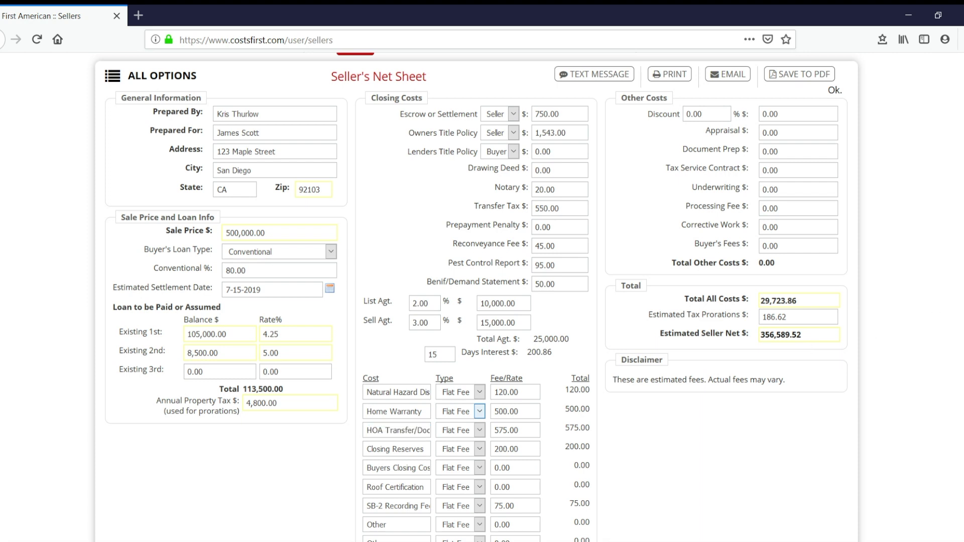
Set Buyers Closing Costs to 5,000.00 and save the net sheet.
scroll(477, 297, "down", 1)
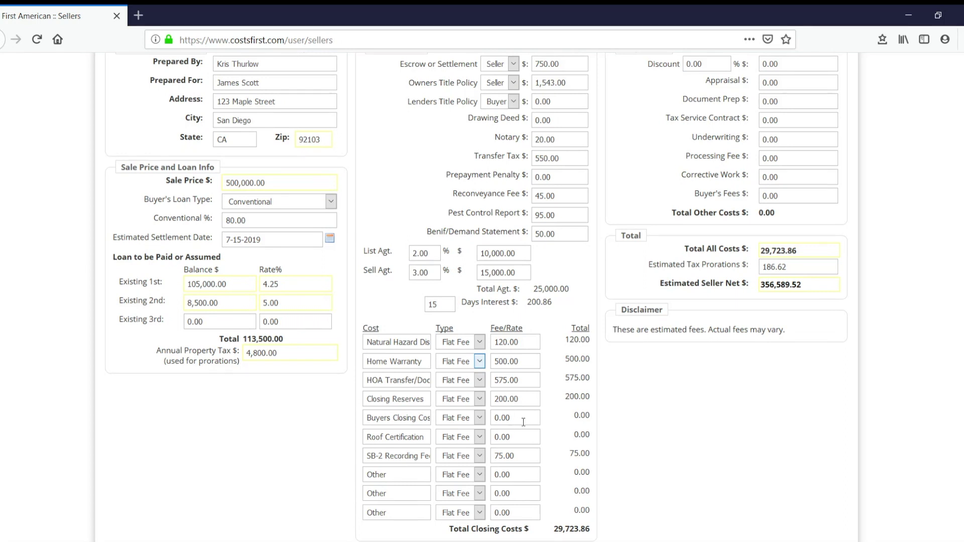
left_click_drag(524, 423, 486, 424)
type("5000")
key("Tab")
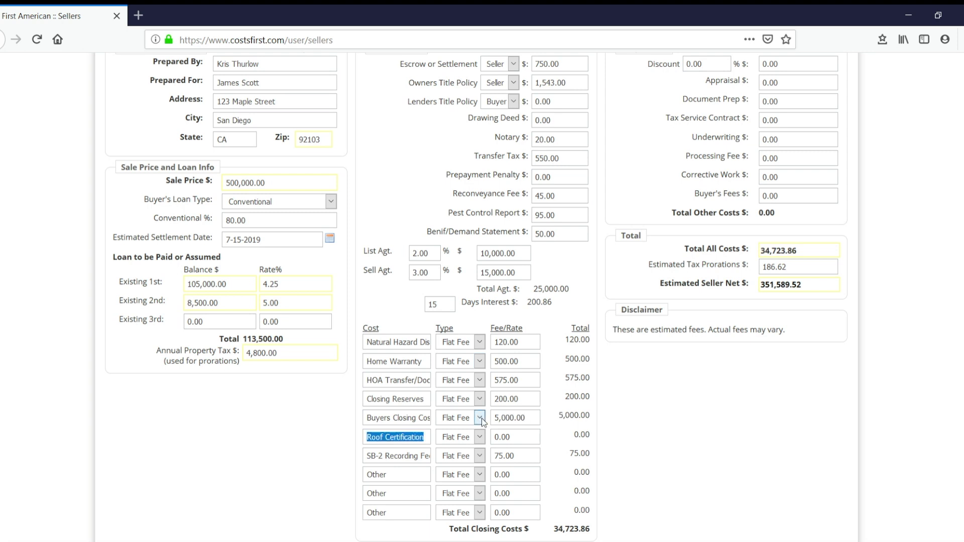
left_click(761, 423)
scroll(953, 408, "up", 3)
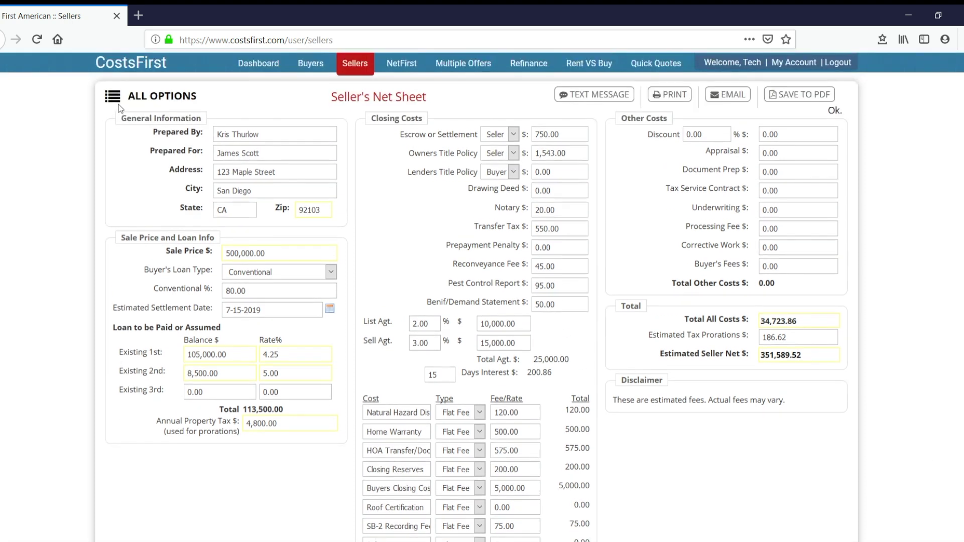
left_click(119, 98)
left_click(127, 160)
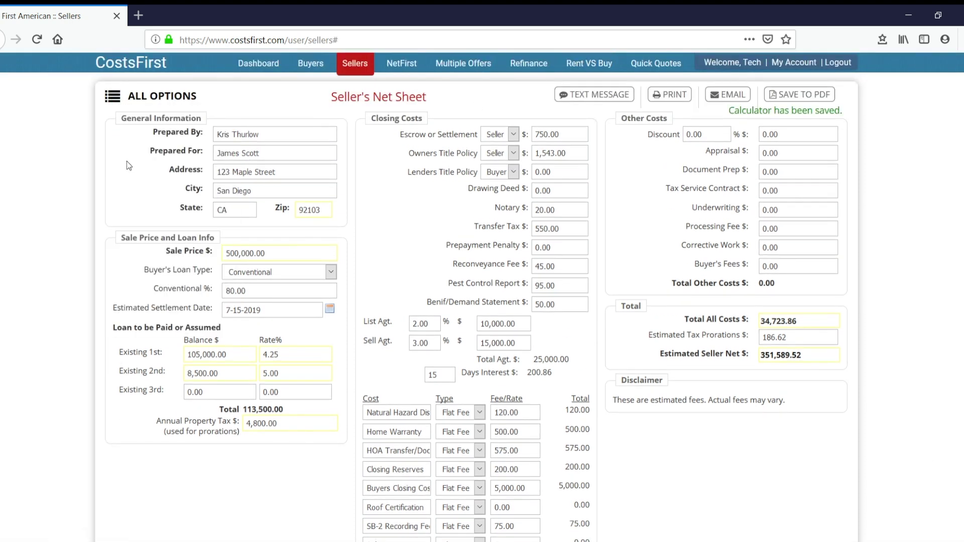
Change the sale price to 525,000.00 and save the sheet as a new file.
left_click(243, 255)
type("525000")
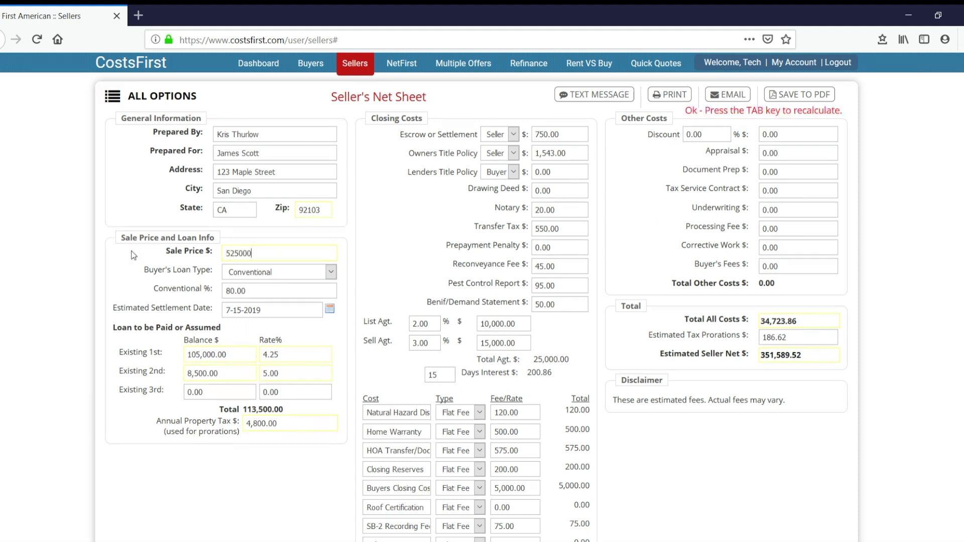
key("Tab")
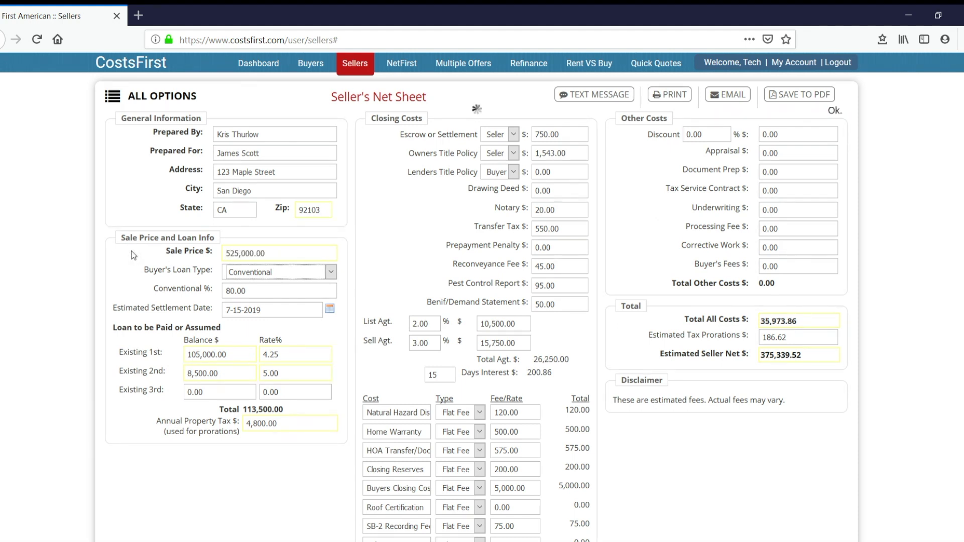
left_click(113, 97)
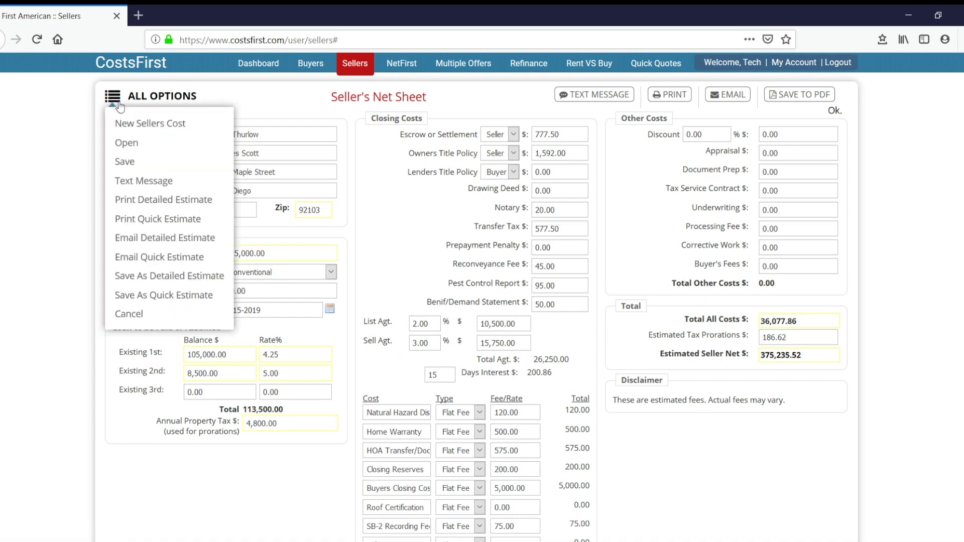
left_click(128, 161)
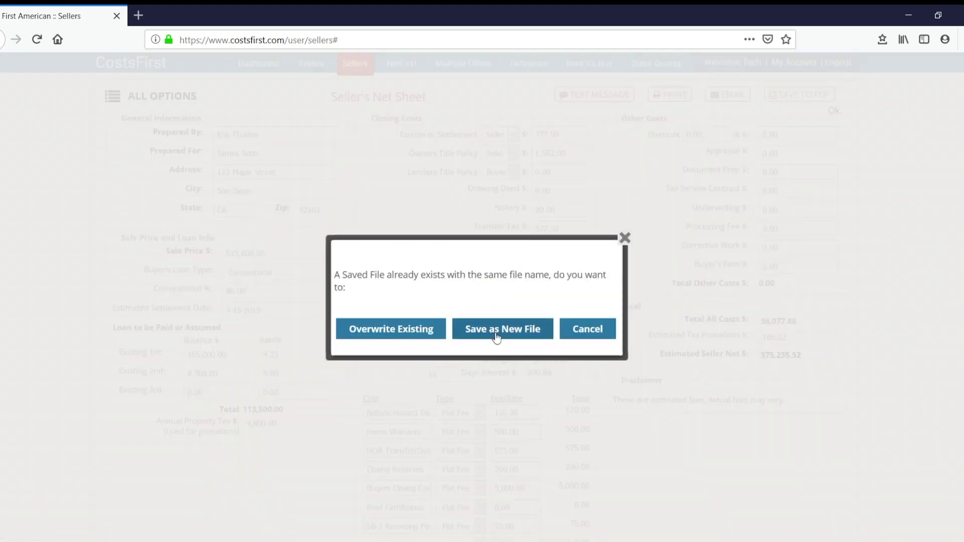
left_click(497, 335)
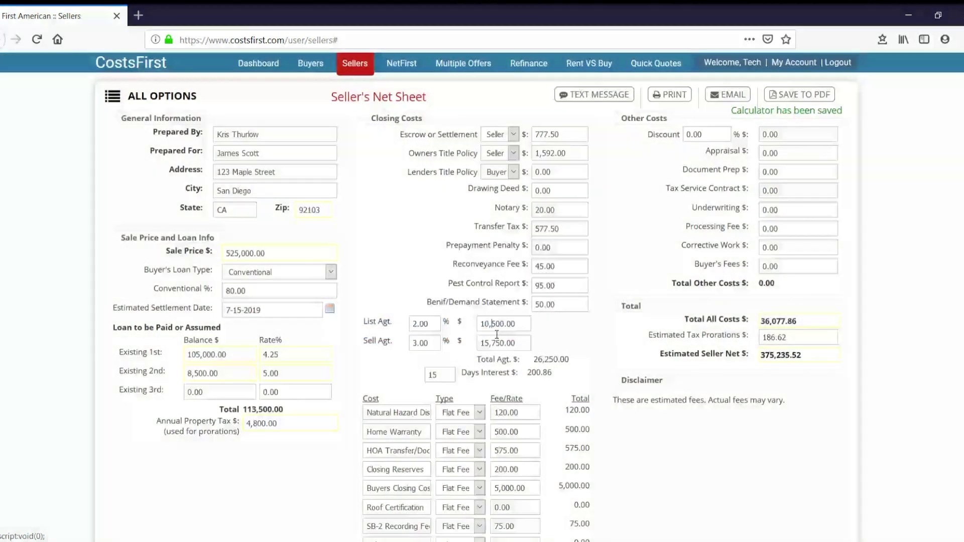
scroll(829, 405, "down", 2)
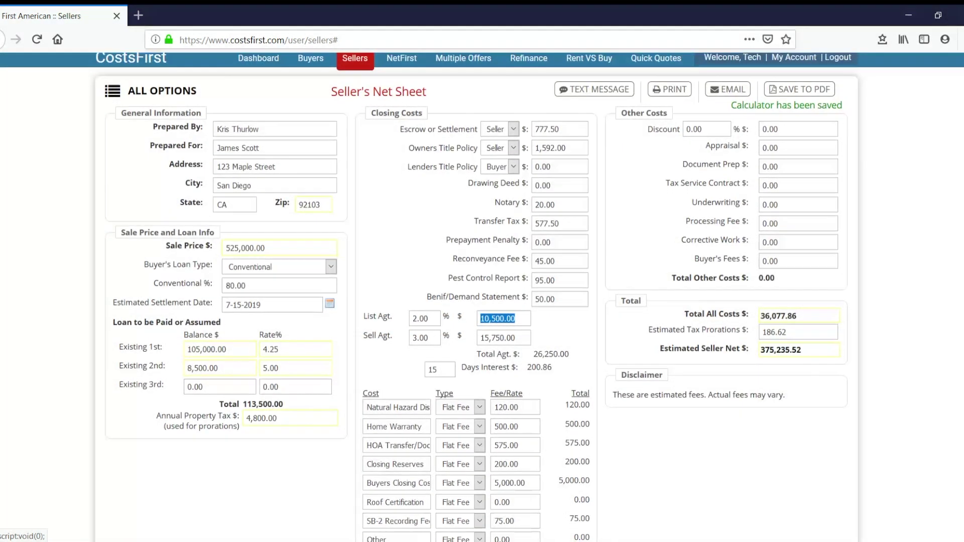
left_click(913, 378)
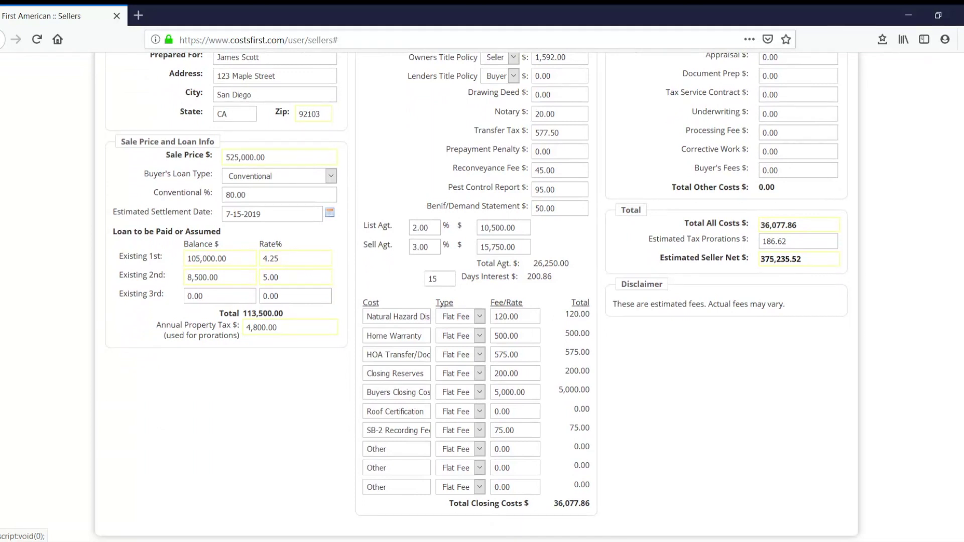
scroll(679, 402, "down", 1)
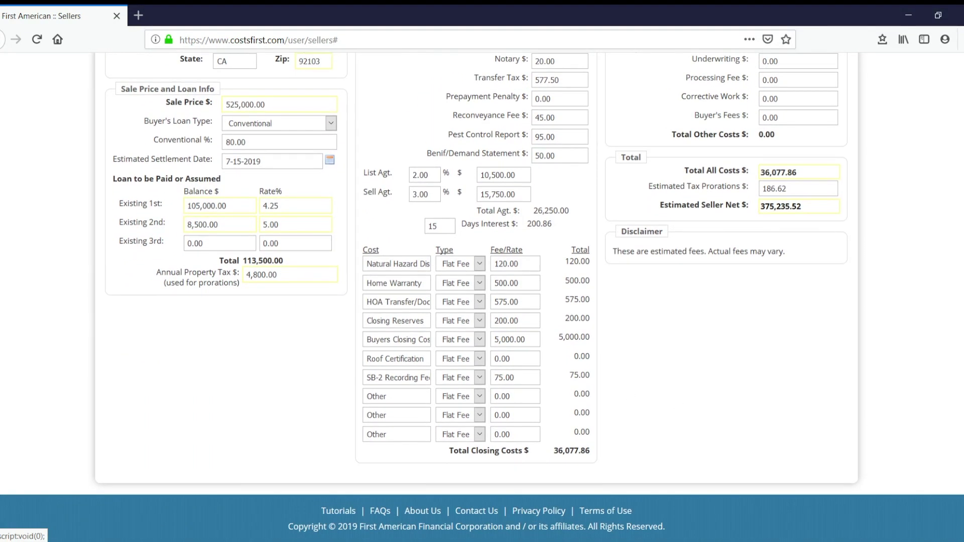
Open the Contact Us page from the footer to view technical support details.
left_click(477, 516)
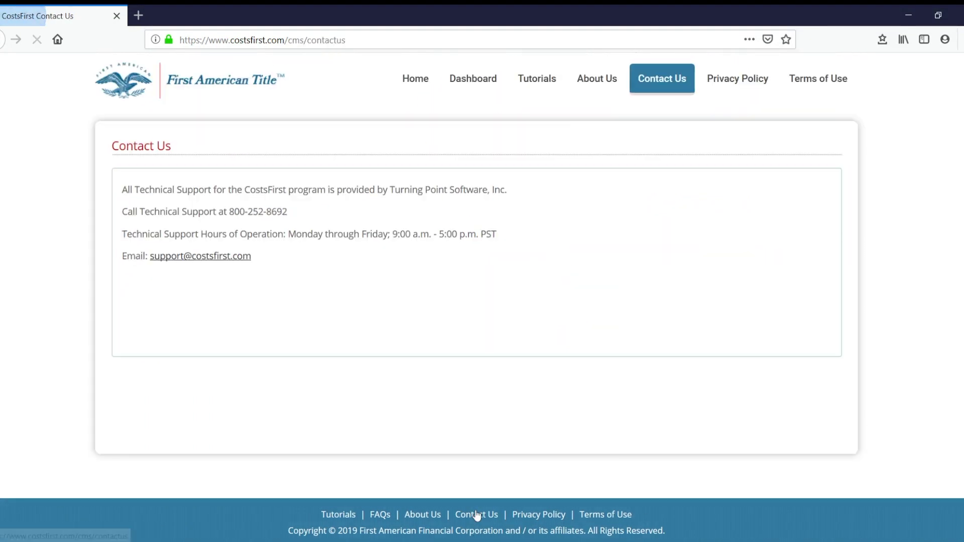